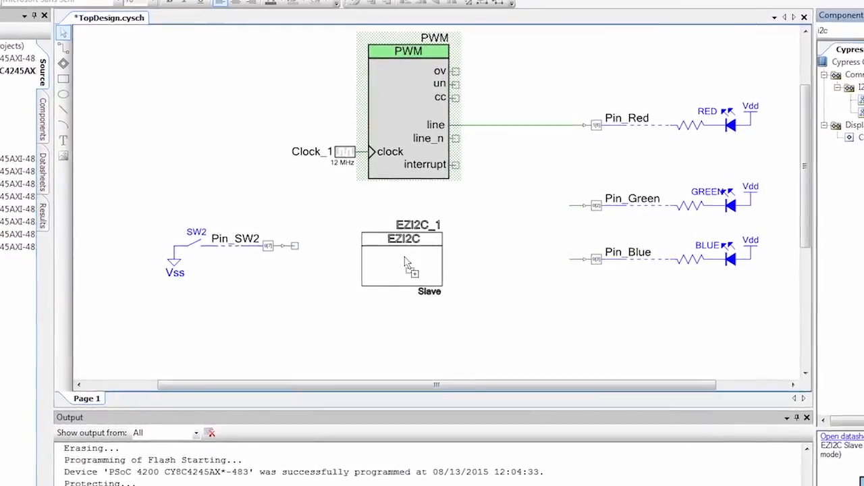
Step: Place EZI2C_1 below the PWM, review its Basic slave address tab, then browse All Programs
left_click_drag(406, 262, 405, 256)
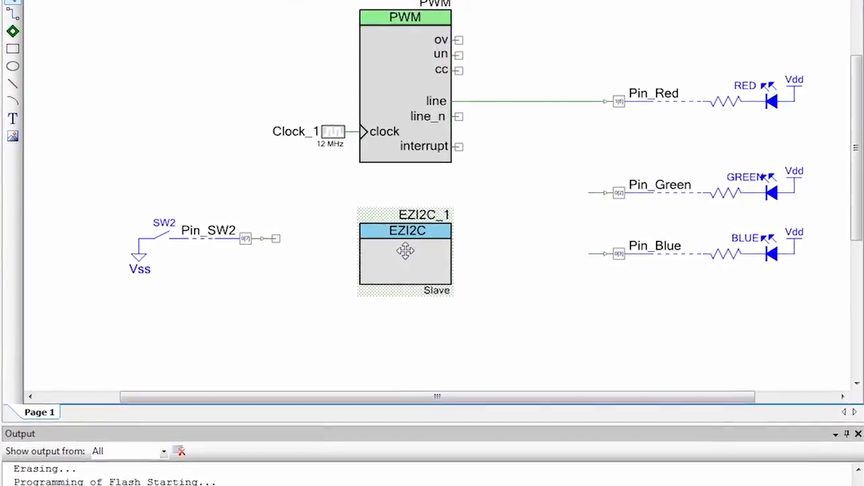
double_click(405, 250)
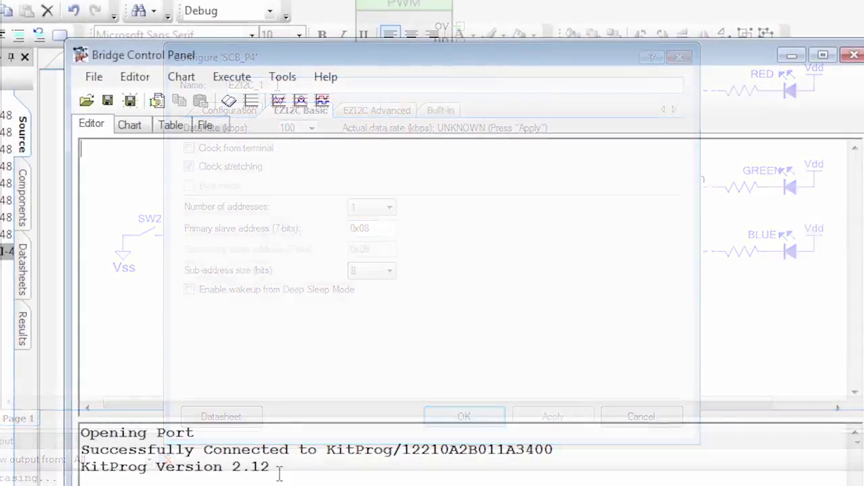
left_click_drag(270, 468, 81, 467)
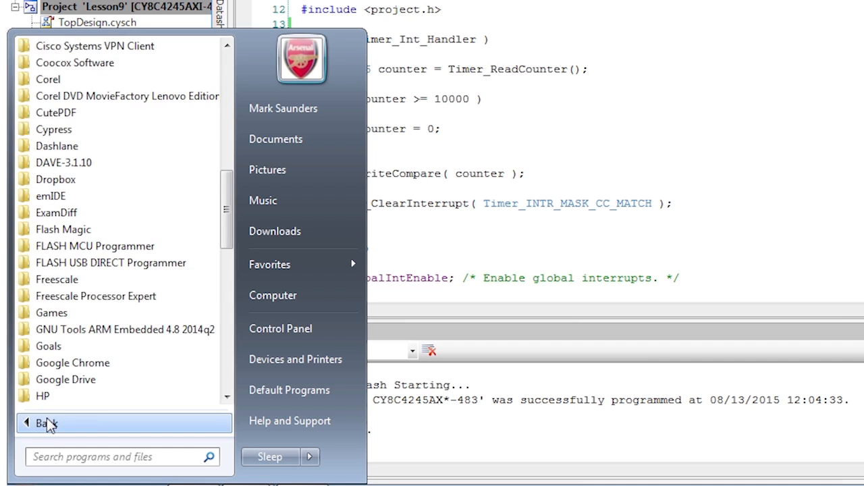
Step: Launch Bridge Control Panel 1.13.0 from the Cypress programs folder
left_click(44, 131)
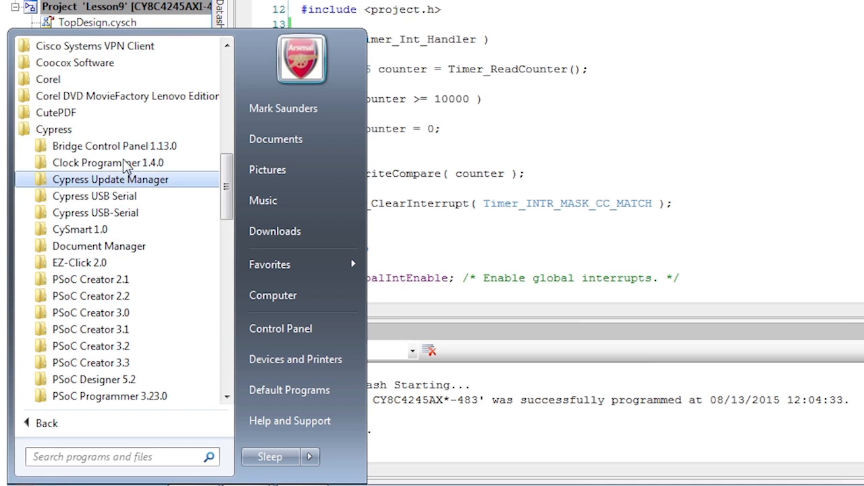
left_click(113, 147)
left_click(121, 163)
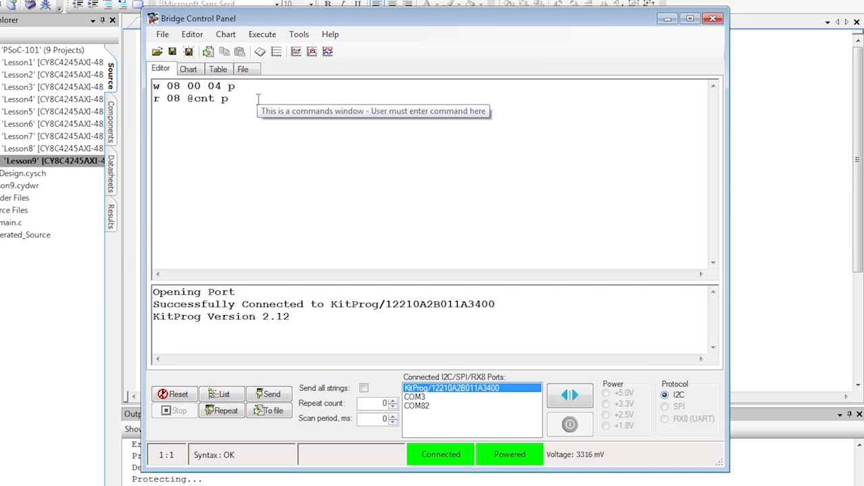
Step: Delete the old write and read command lines and highlight the KitProg version line
left_click_drag(247, 106, 137, 91)
key("Delete")
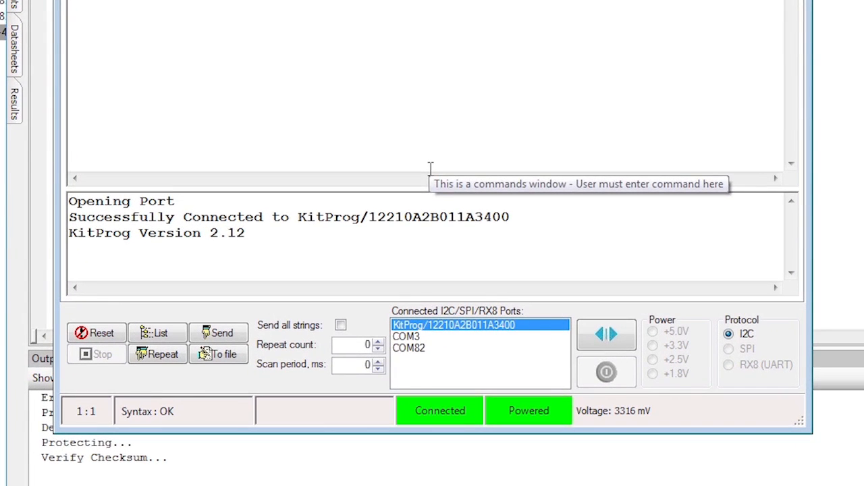
left_click_drag(252, 239, 41, 239)
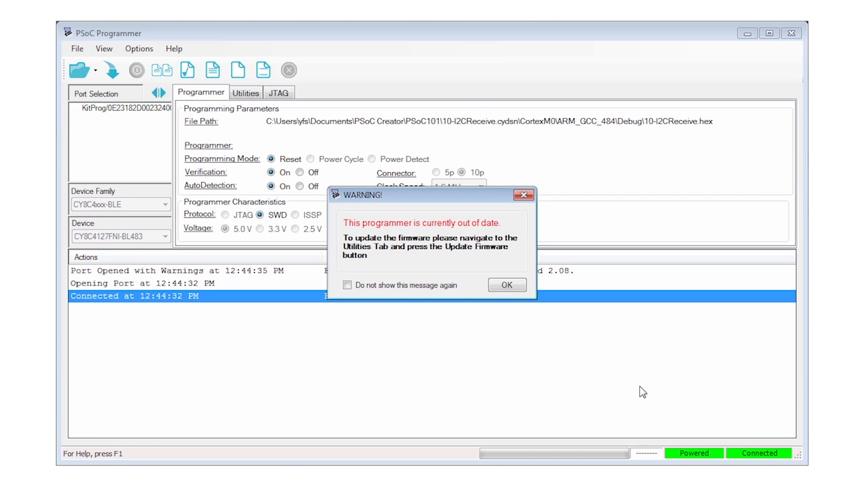
Step: Dismiss the firmware warning and run Upgrade Firmware from Utilities so KitProg reports 2.12
left_click(519, 290)
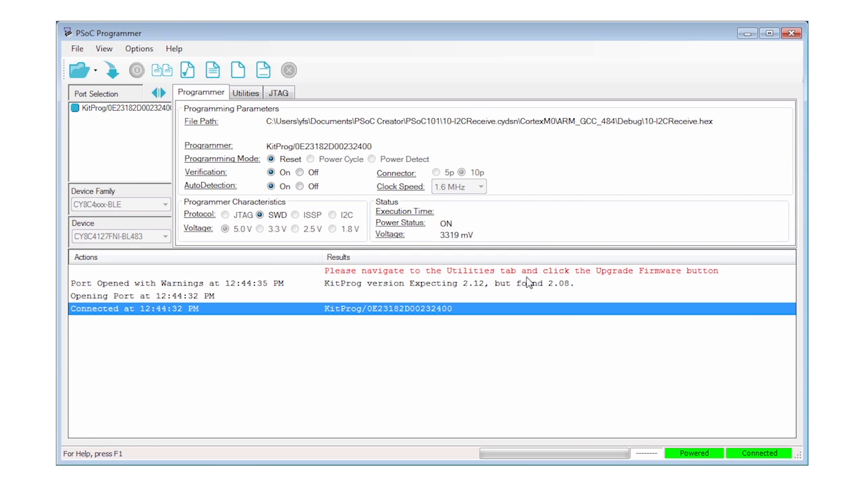
left_click(243, 95)
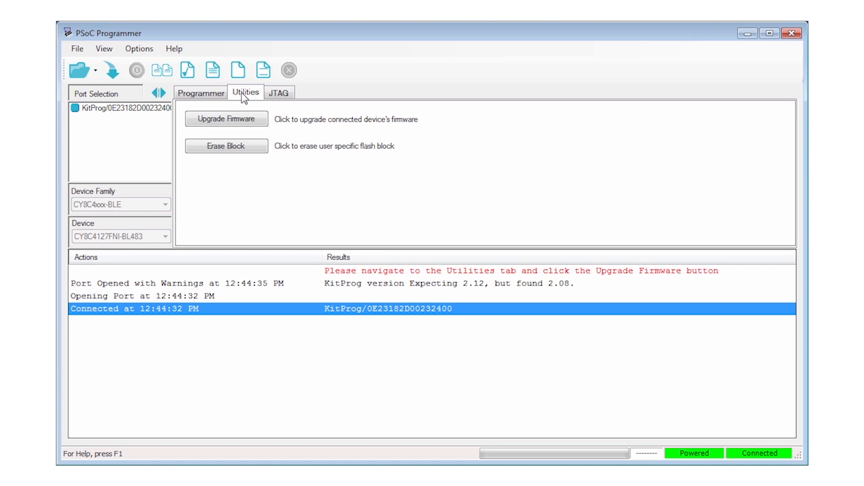
left_click(228, 125)
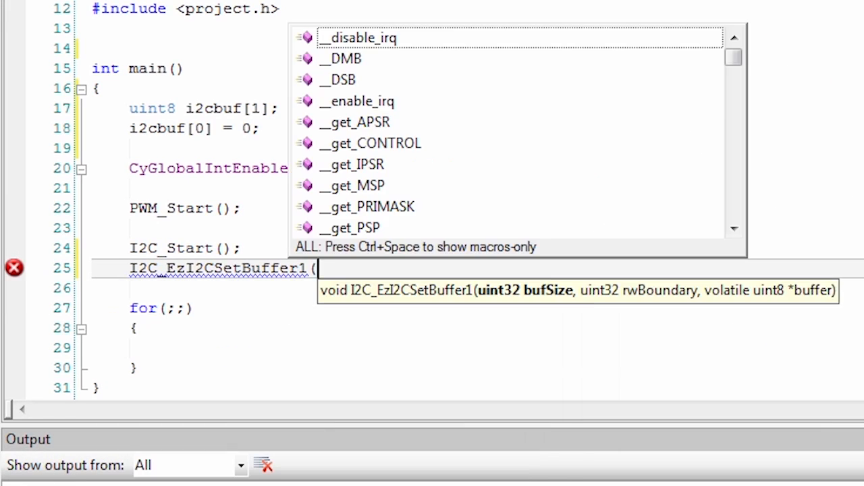
type("1, 1,")
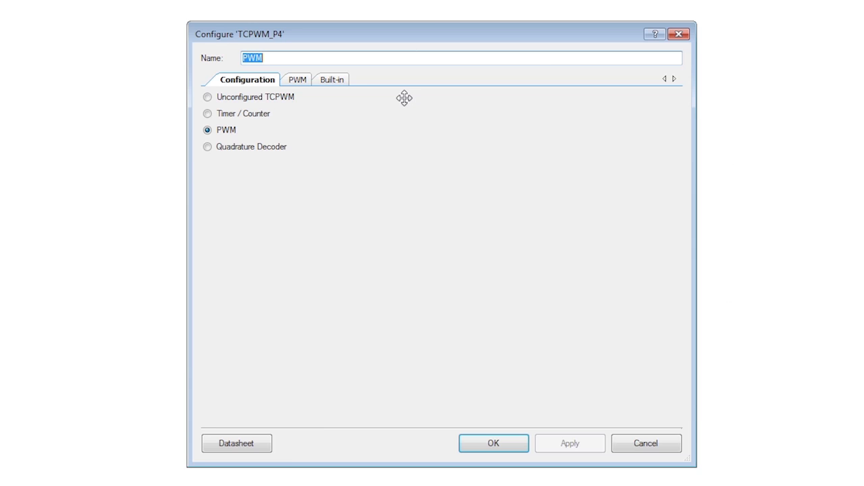
Step: Set the PWM period to 255 and compare to 0 and apply the settings
left_click(297, 81)
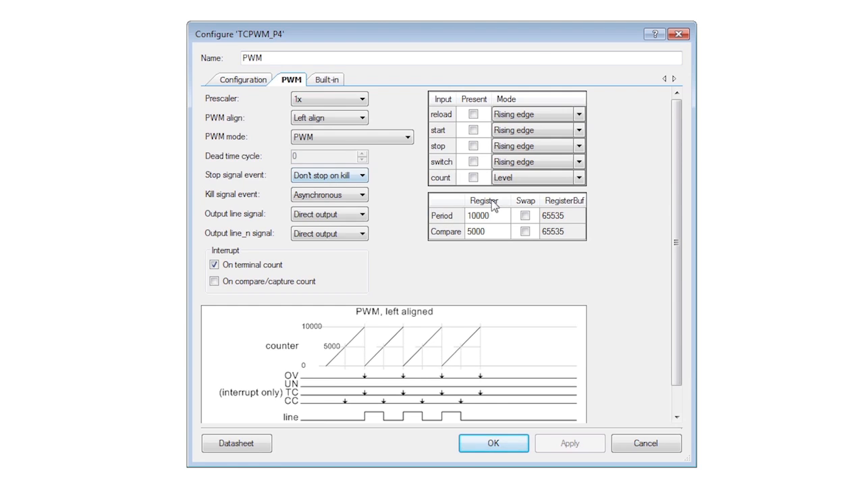
type("255")
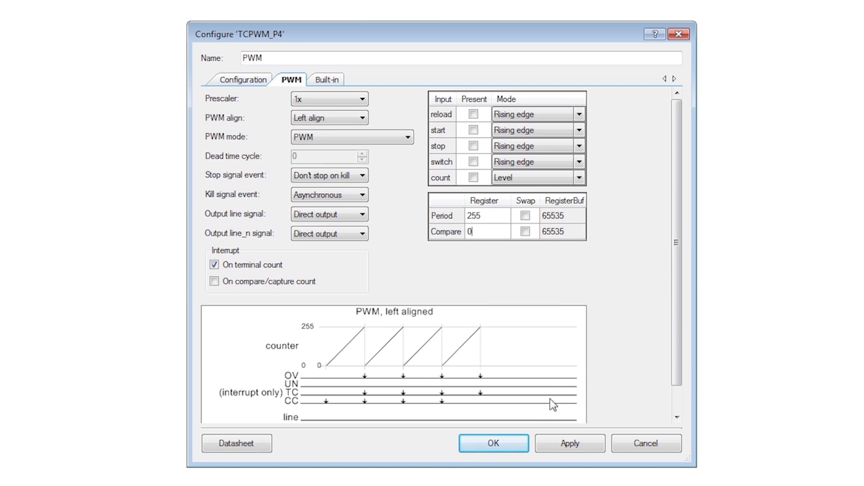
left_click(518, 448)
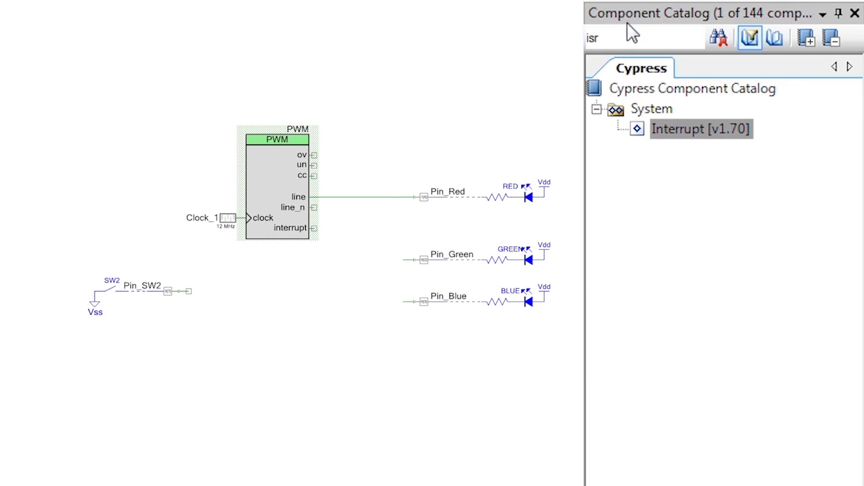
Step: Find EZI2C Slave in the catalog and place it below the PWM on the schematic
left_click(620, 38)
type("i2c")
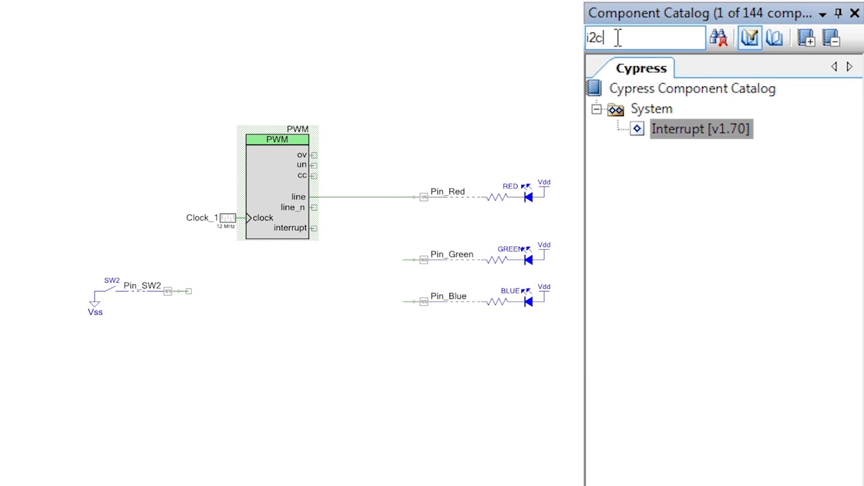
left_click(734, 154)
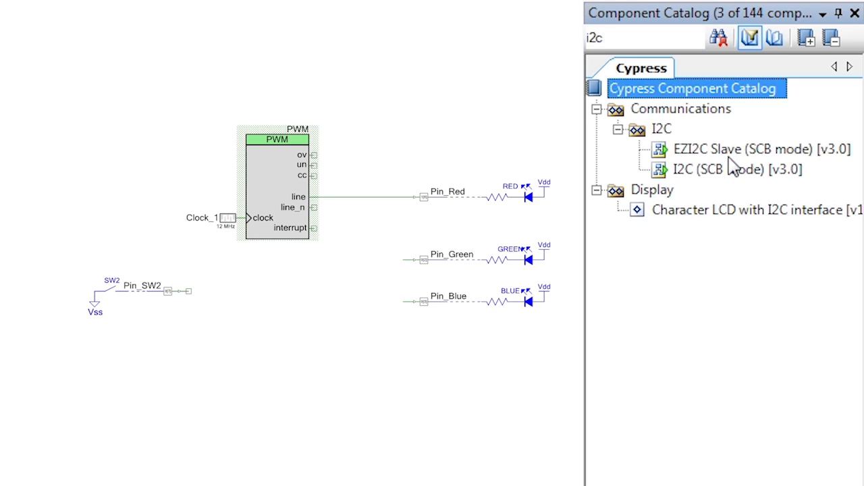
left_click(719, 177)
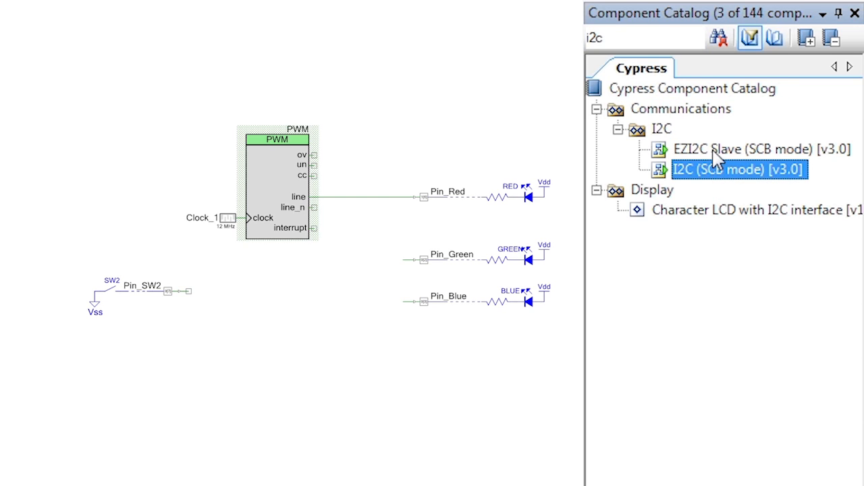
left_click(717, 154)
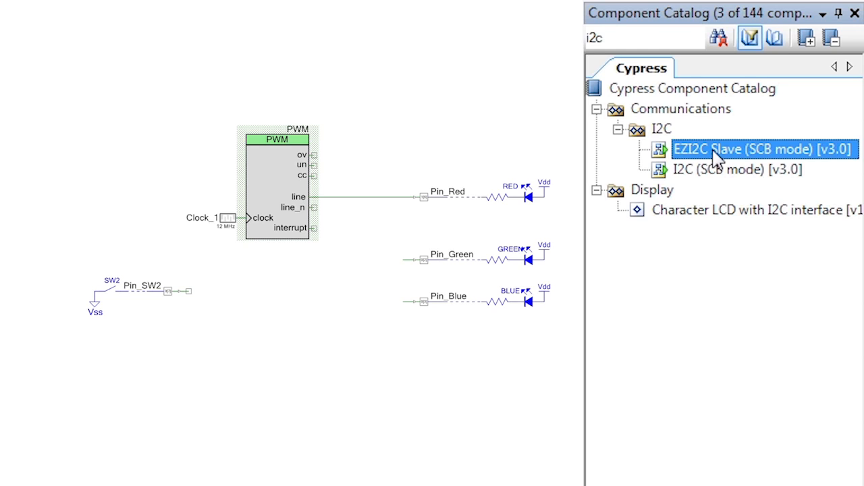
mouse_move(717, 159)
left_mouse_down()
mouse_move(277, 308)
mouse_move(277, 299)
left_mouse_up()
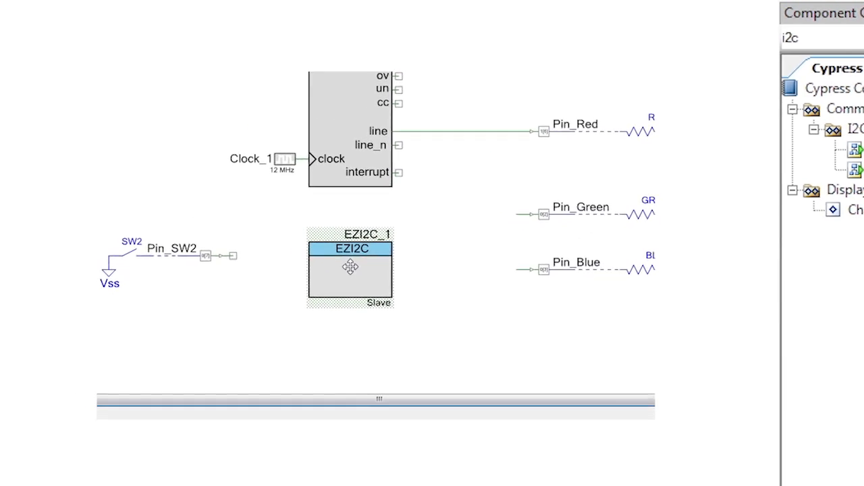
Step: Rename the new EZI2C slave component to I2C and confirm its settings
double_click(350, 267)
key("BackSpace")
type("I2C")
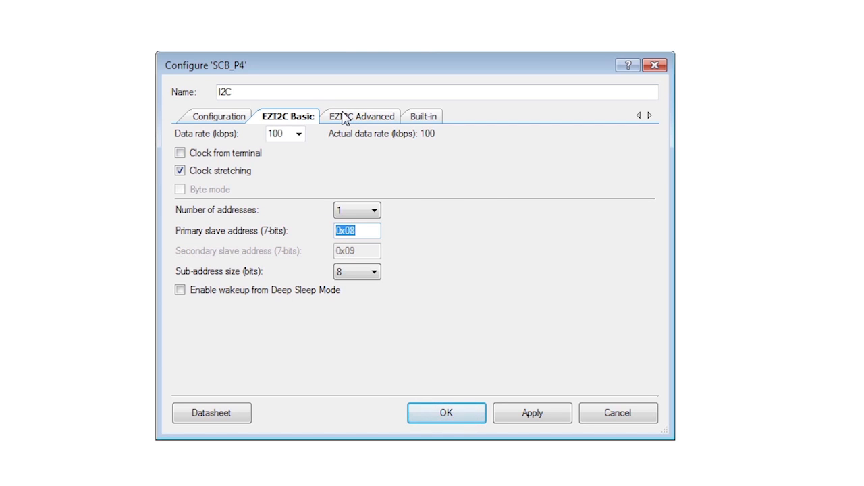
left_click(454, 420)
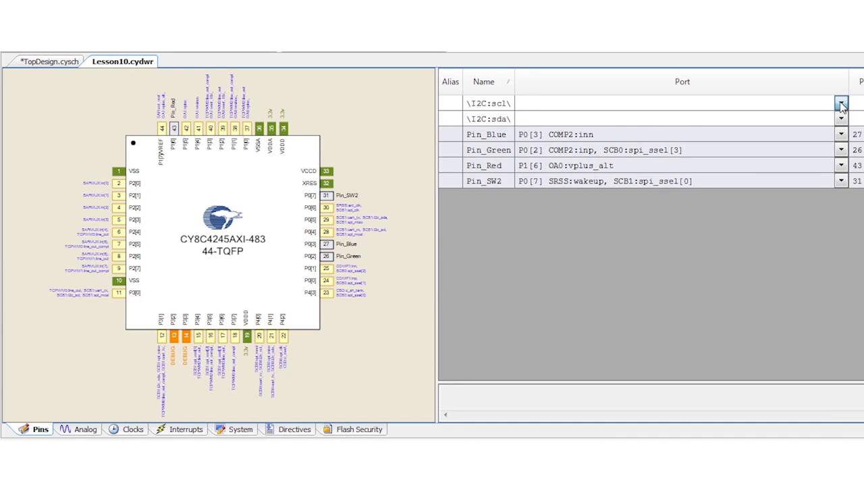
Step: Assign \I2C:scl\ to P3[0] and \I2C:sda\ to P3[1] in the Pins tab
left_click(841, 104)
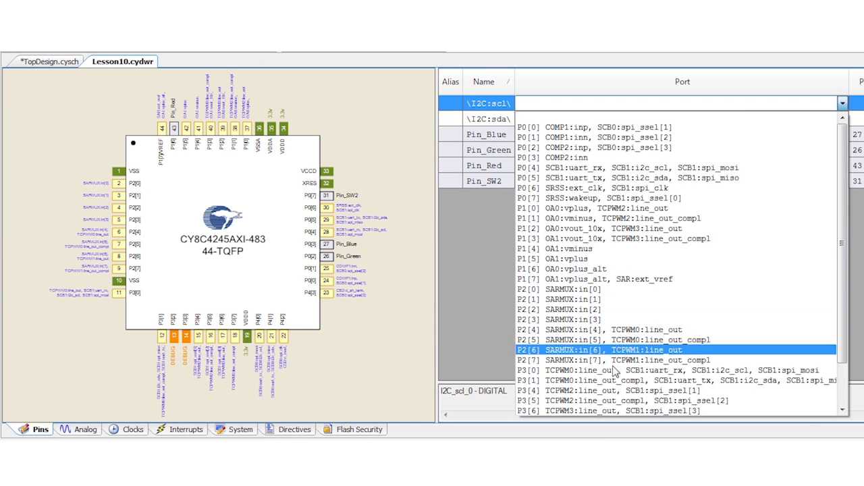
left_click(549, 376)
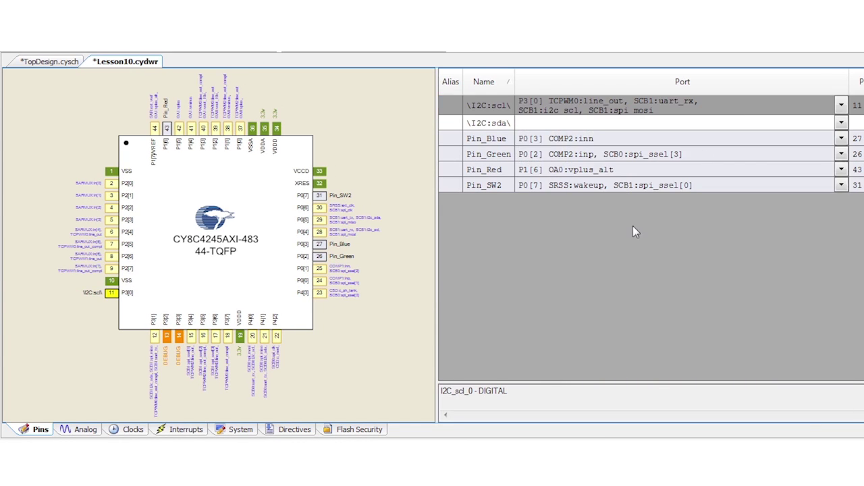
left_click(841, 123)
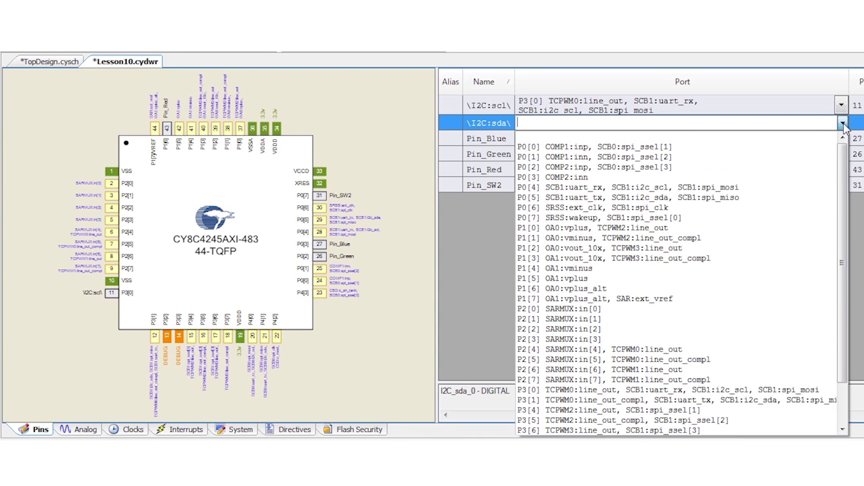
left_click(525, 401)
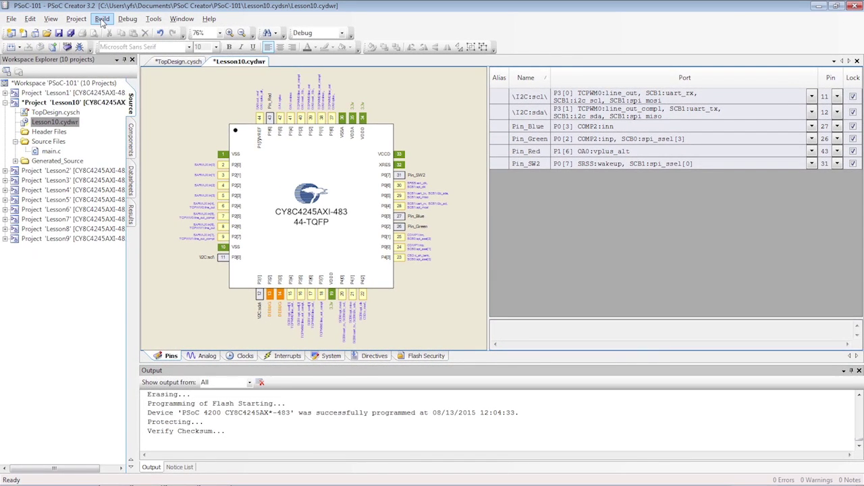
left_click(102, 18)
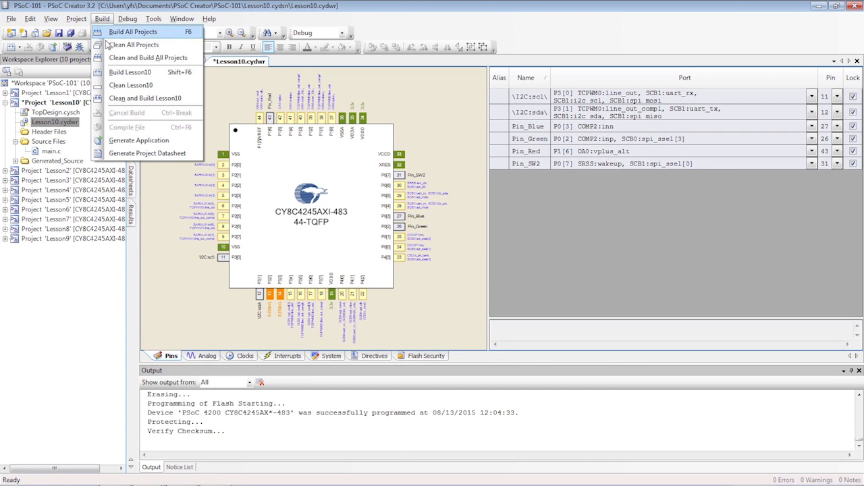
Step: Generate the application, delete the timer ISR from main.c and replace startup lines with I2C_Start()
left_click(139, 140)
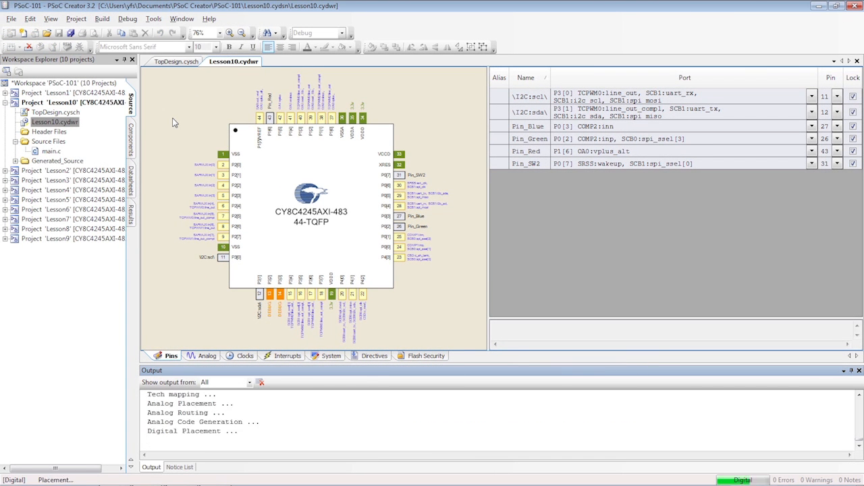
left_click(52, 151)
double_click(52, 151)
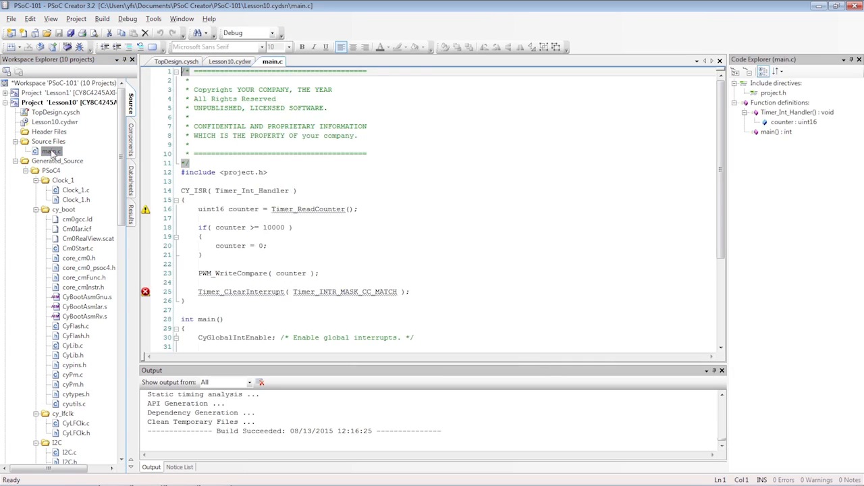
left_click_drag(178, 189, 178, 313)
key("Delete")
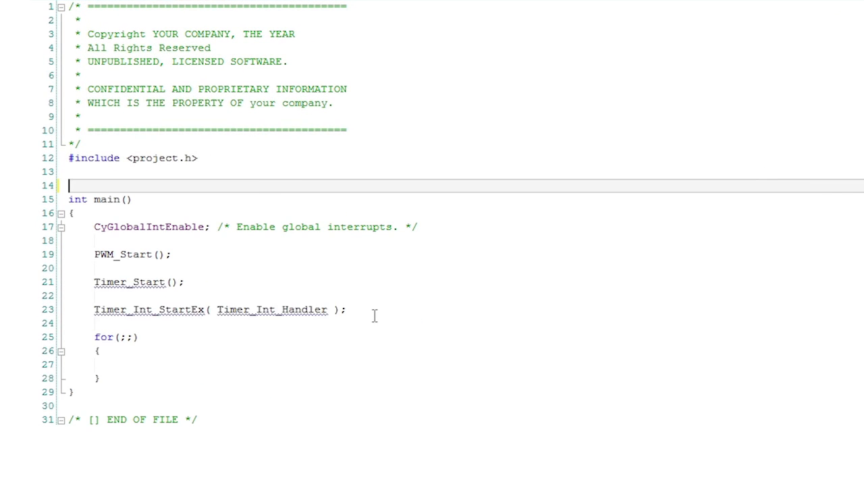
left_click_drag(375, 316, 67, 282)
key("Tab")
type("I2C_Start(")
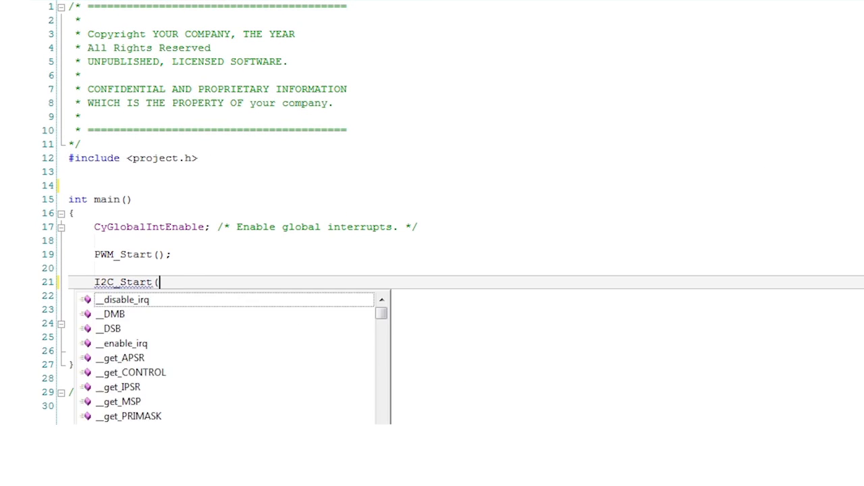
type(");")
key("Return")
Step: Declare uint8 i2cbuf[1], zero i2cbuf[0], and register it via I2C_EzI2CSetBuffer1(1, 1, i2cbuf)
left_click(112, 213)
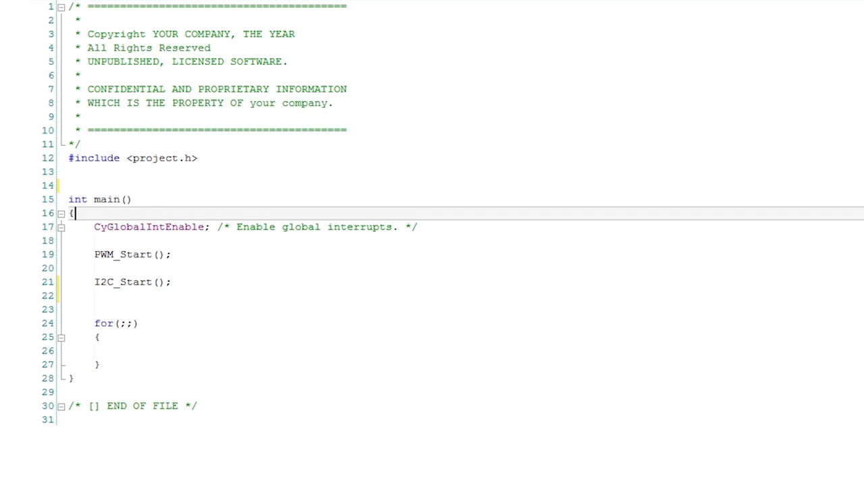
key("Return")
type("uint8 i2")
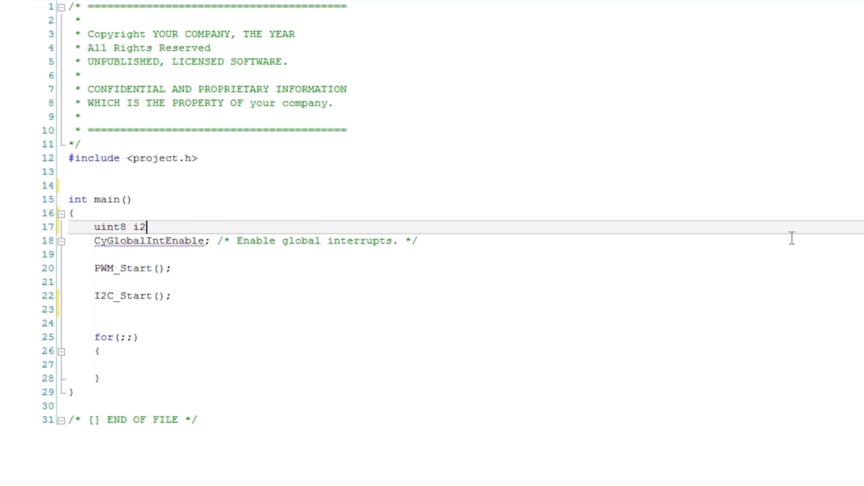
type("cbuf[1];")
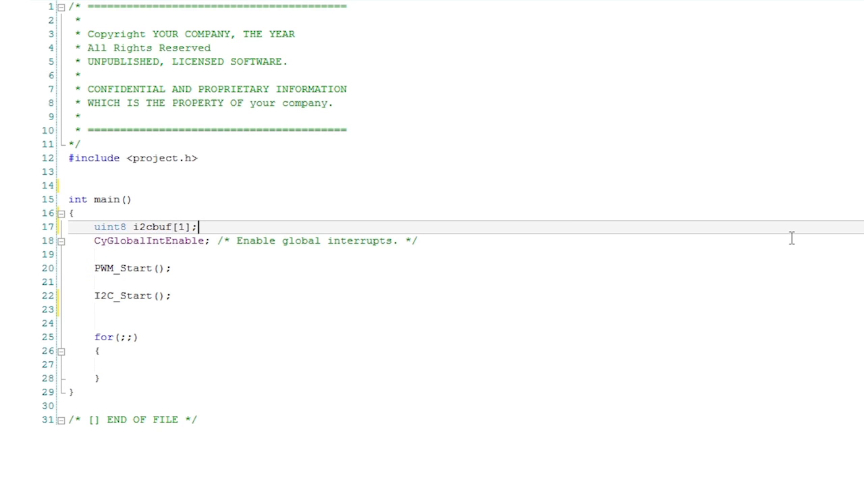
key("Return")
type("2cb")
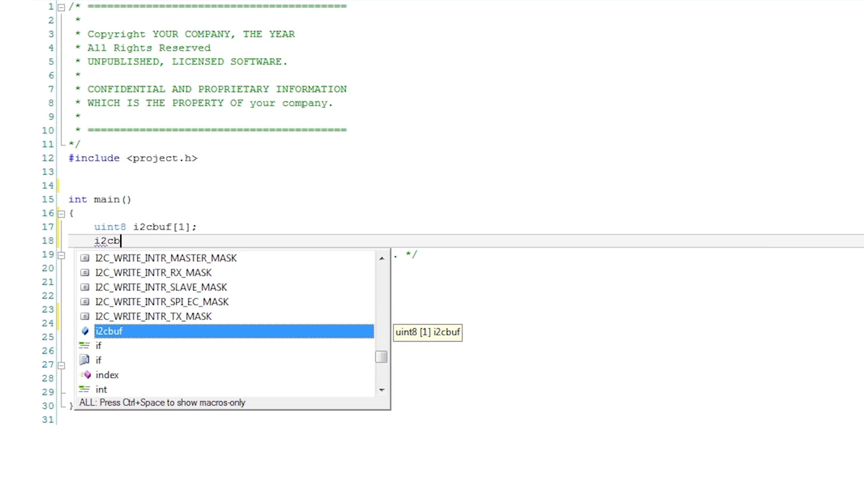
type("uf[0]")
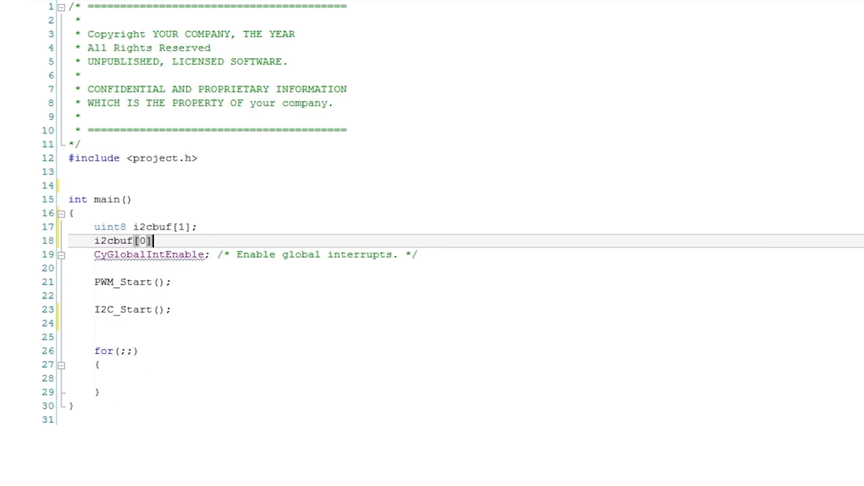
type(" = 0;")
key("Return")
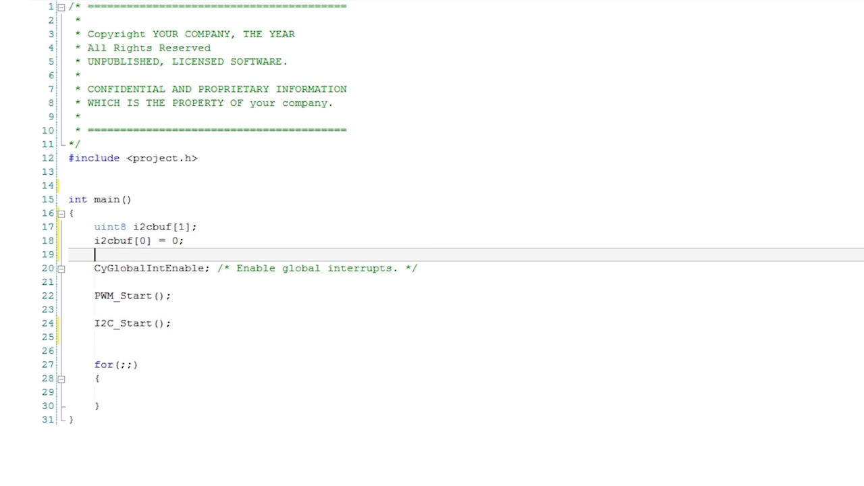
left_click(114, 340)
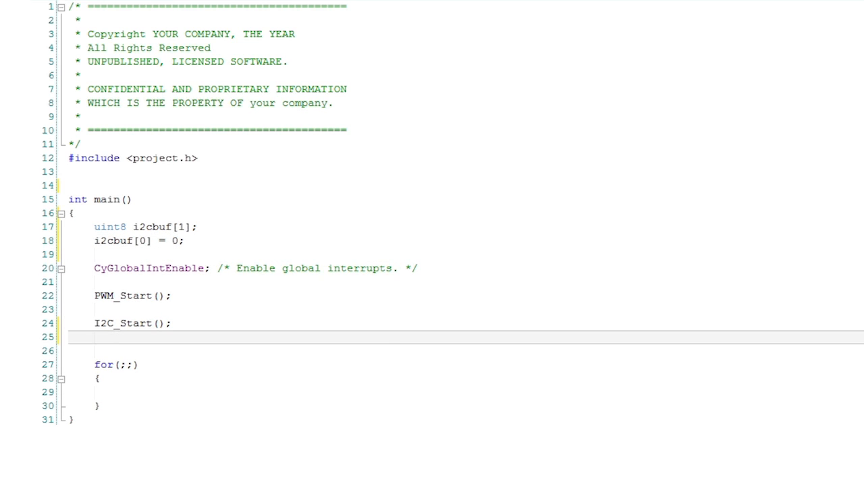
type("I2C_EzI2C")
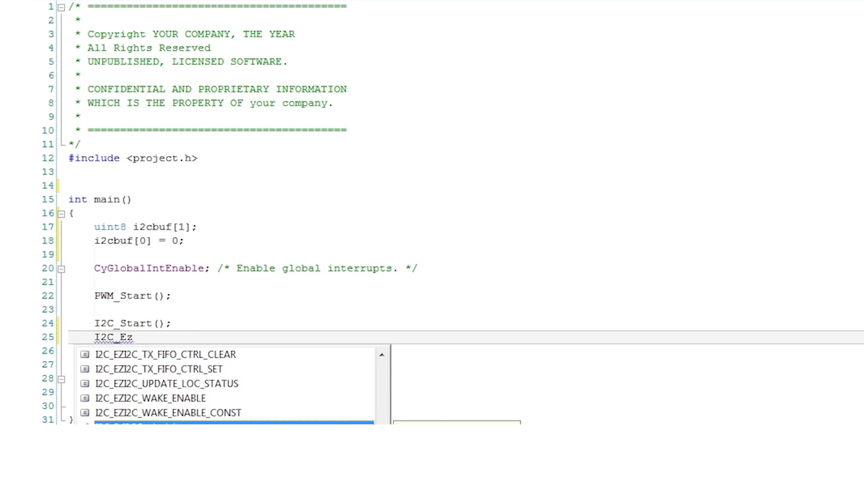
type("Set")
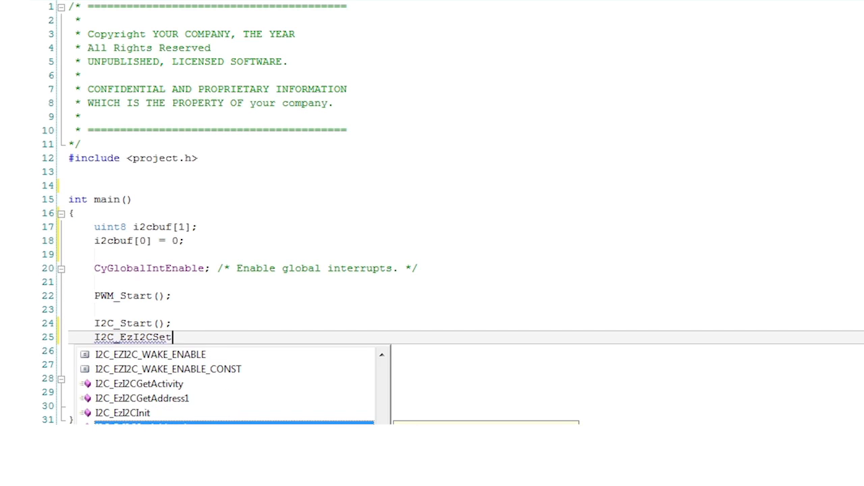
type("Buffer1(")
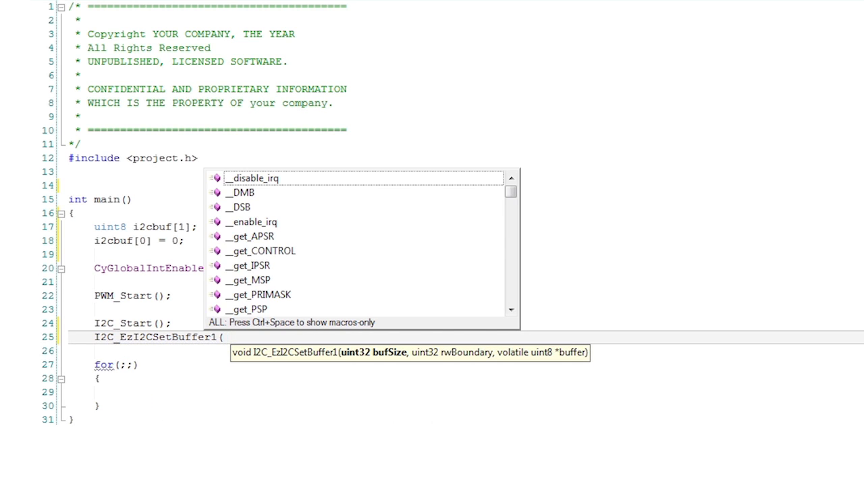
type(" 1,")
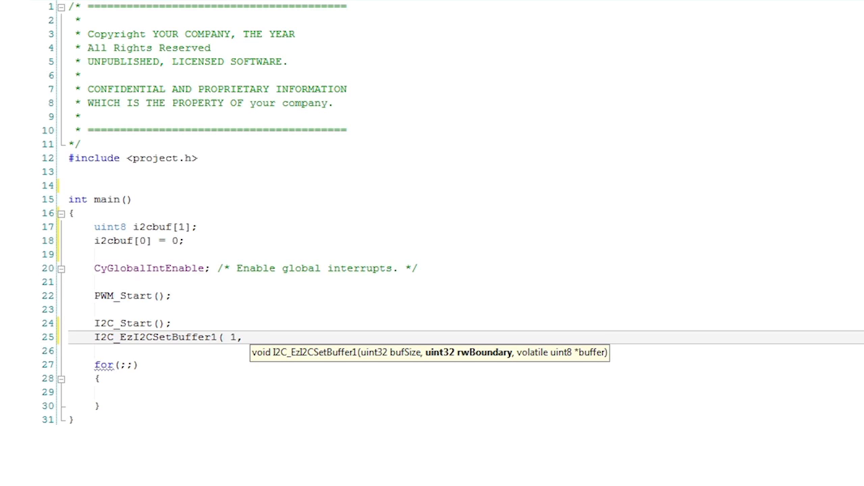
type("1,")
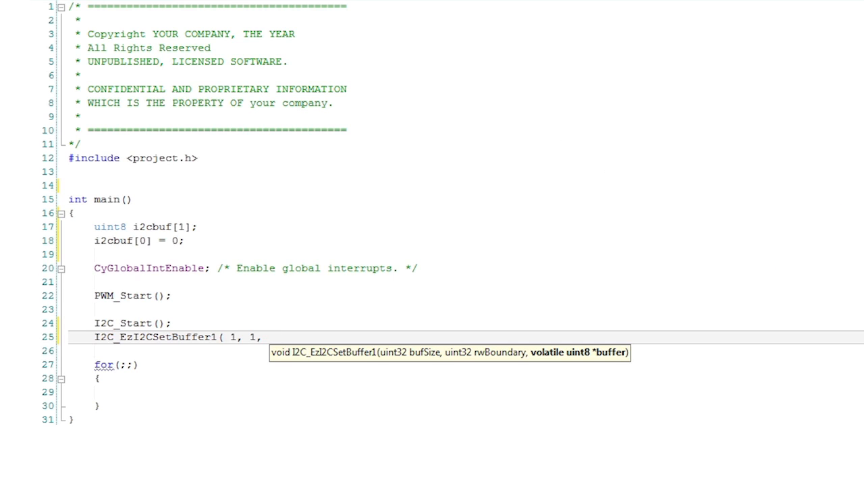
type("i2")
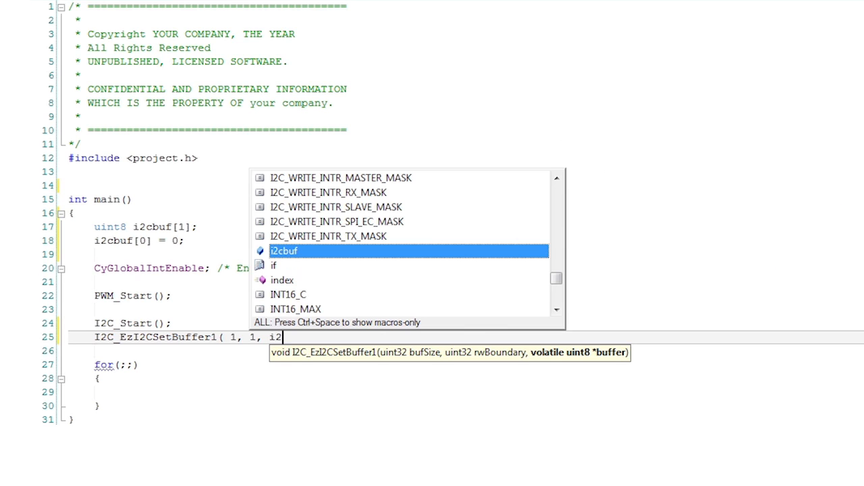
type("cbuf )")
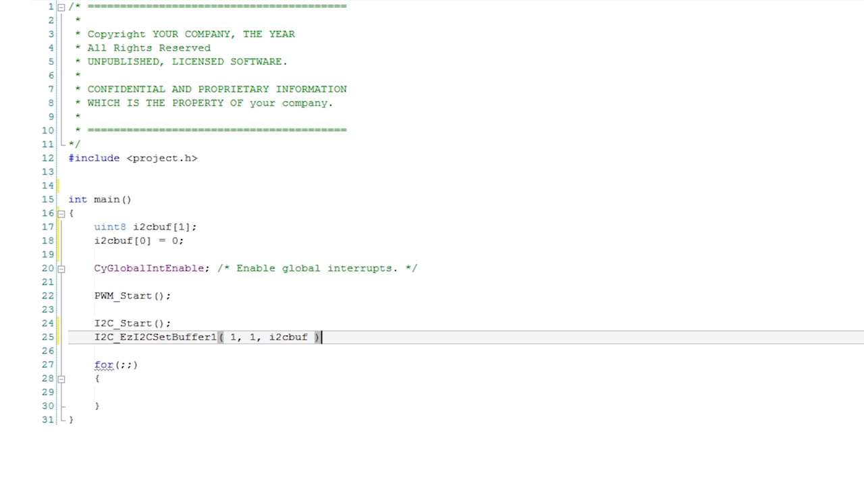
type(";")
Step: Declare a compare variable at the top of main and start the main loop body
key("Down")
key("Down")
key("Down")
key("Return")
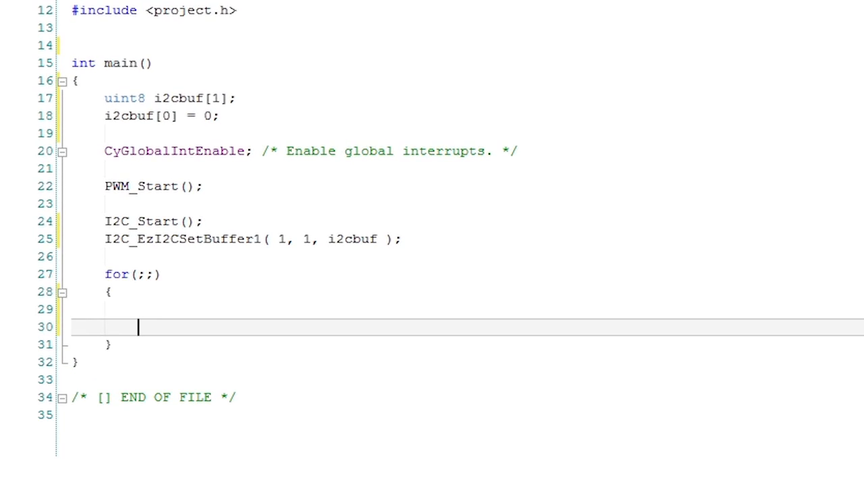
left_click(78, 81)
key("Return")
type("uint8 co")
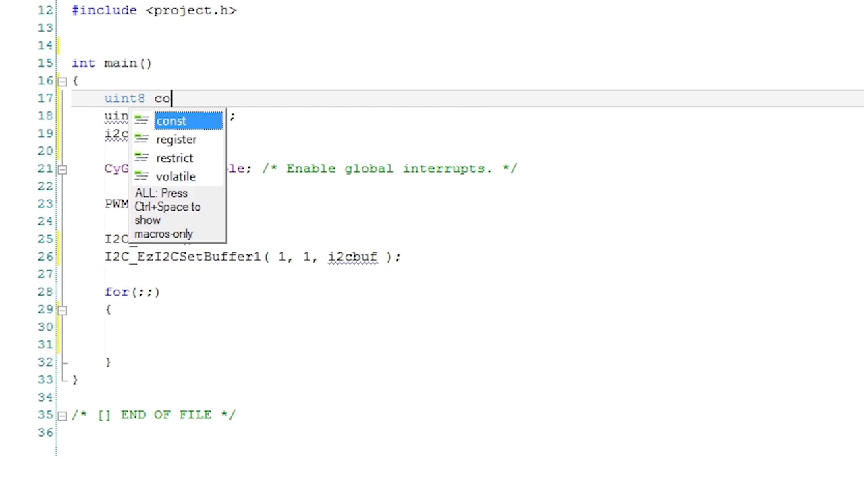
type("mpare = 0;")
key("Return")
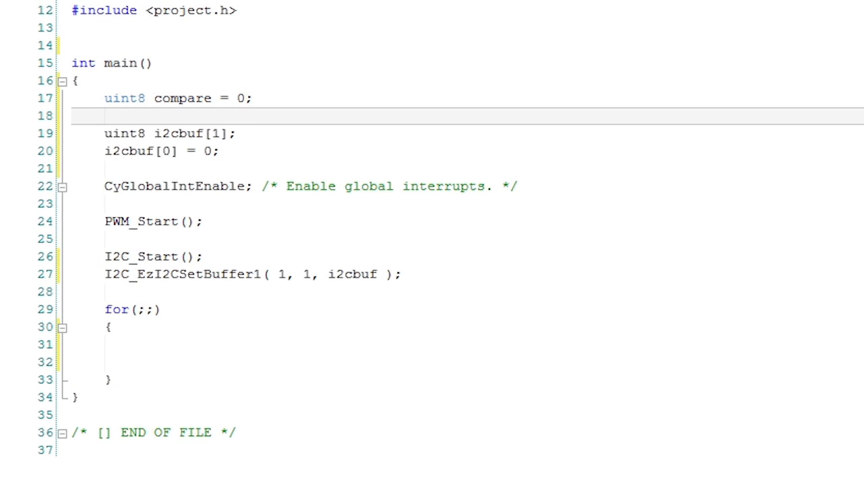
left_click(138, 345)
type("if( compare")
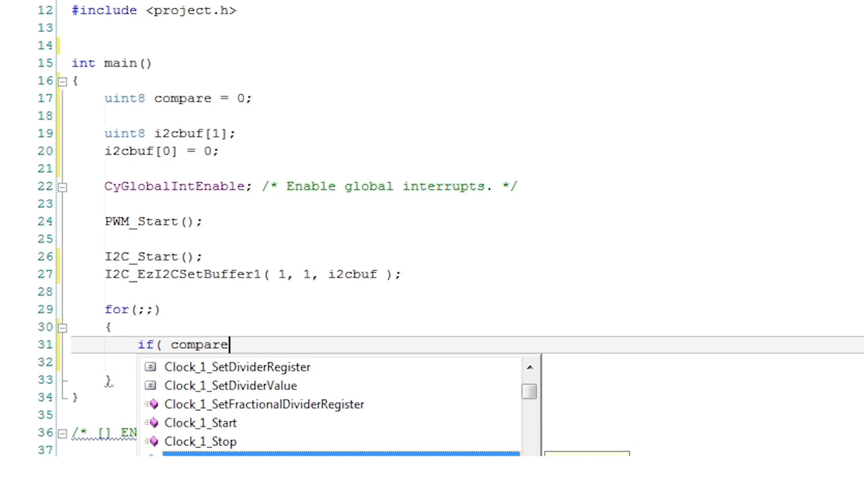
type(" != i2cbu")
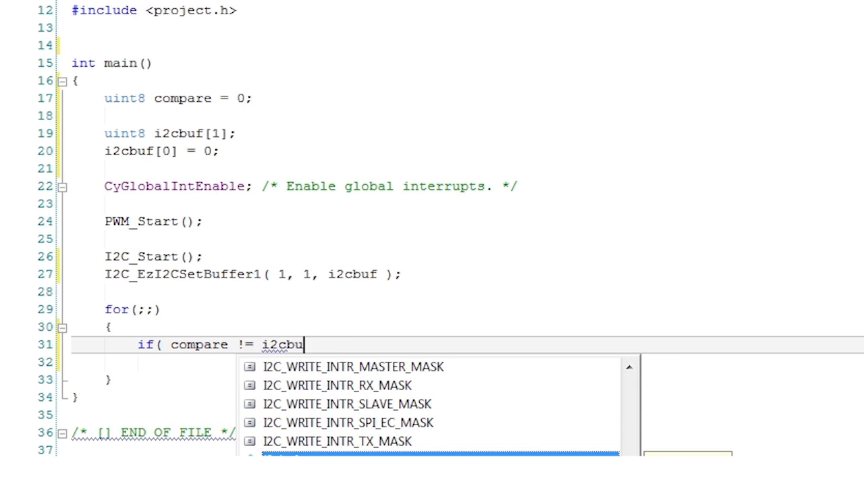
type("f[0] )")
Step: Write the if block setting compare = i2cbuf[0] and calling PWM_WriteCompare( compare );
key("Return")
type("{")
key("Return")
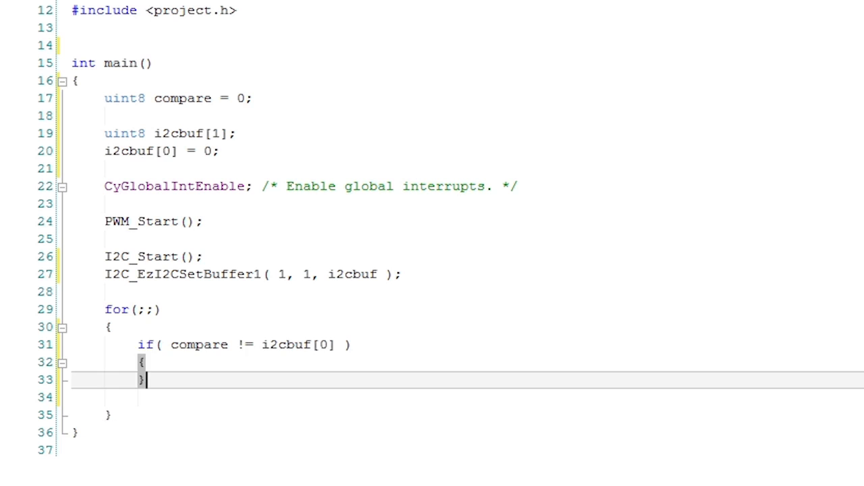
key("Return")
type("compare = i2cbuf[0];")
key("Return")
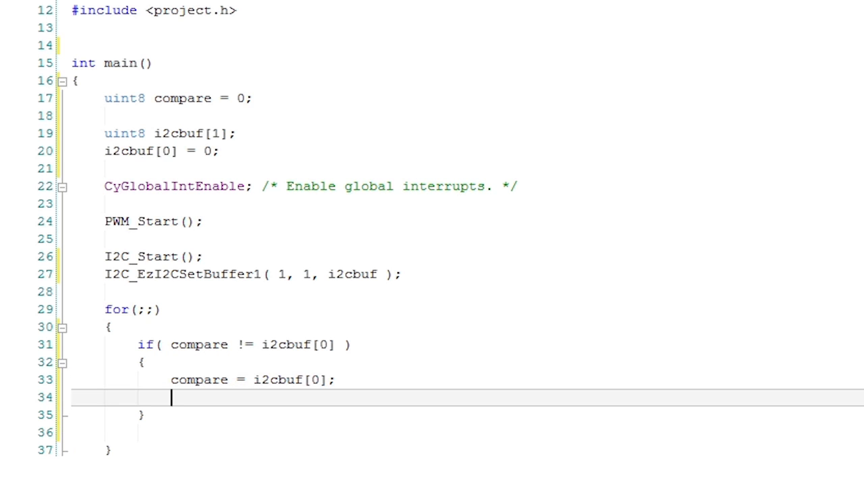
type("PWM_WriteCompare")
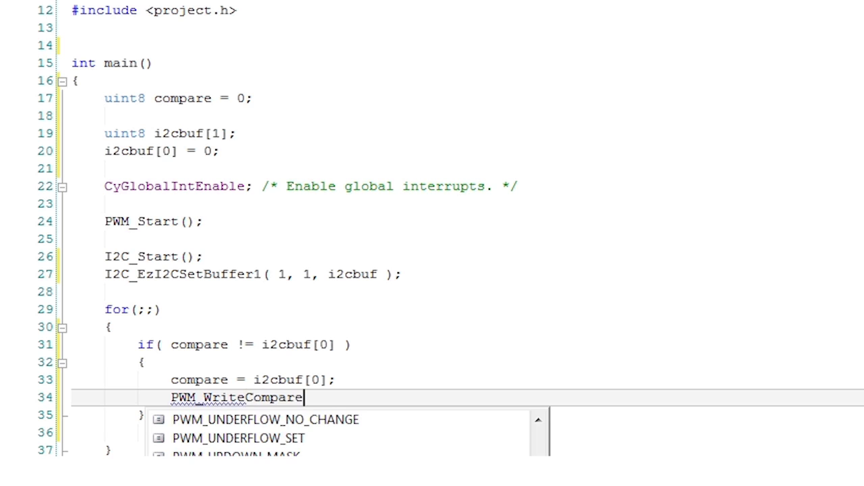
type("( compare ")
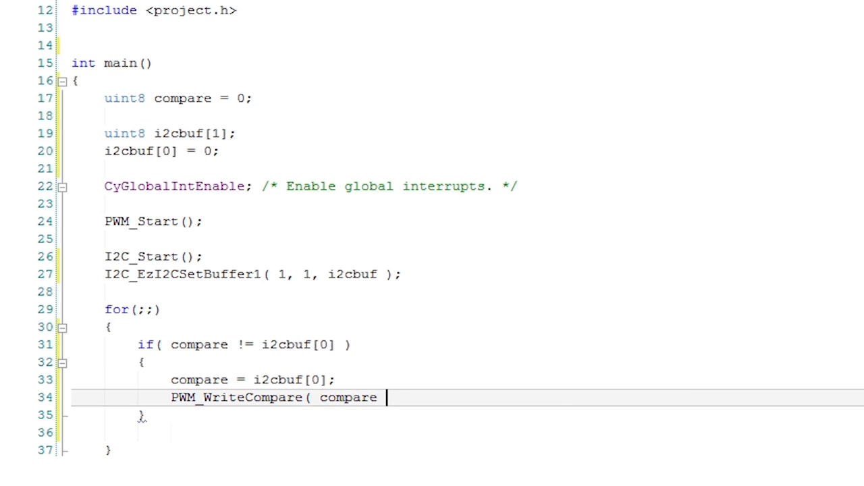
type(");")
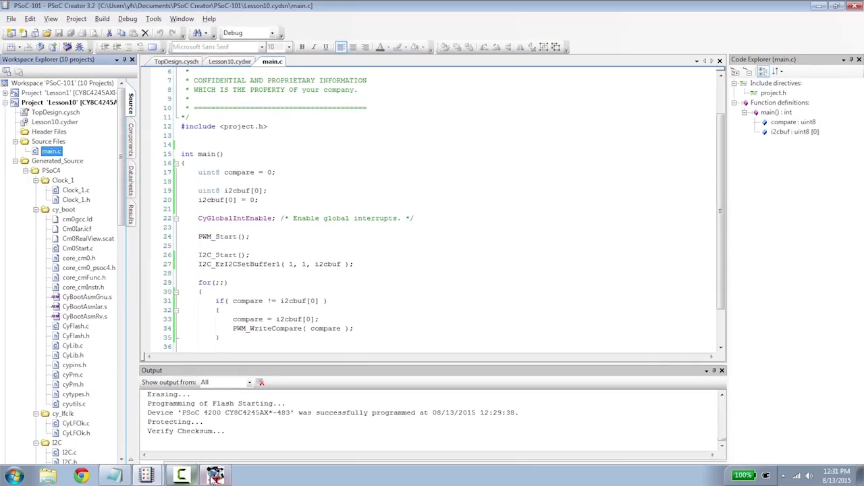
left_click(215, 476)
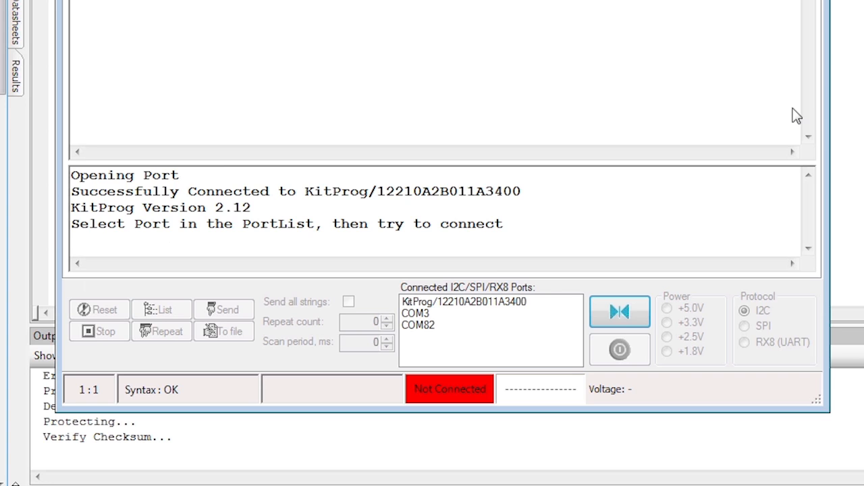
Step: Connect to the KitProg I2C bridge port and enter the command editor
left_click(453, 303)
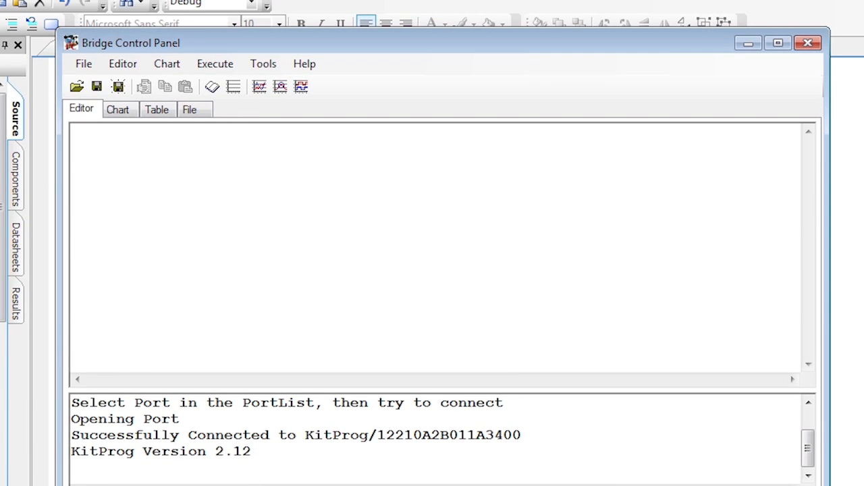
left_click(330, 173)
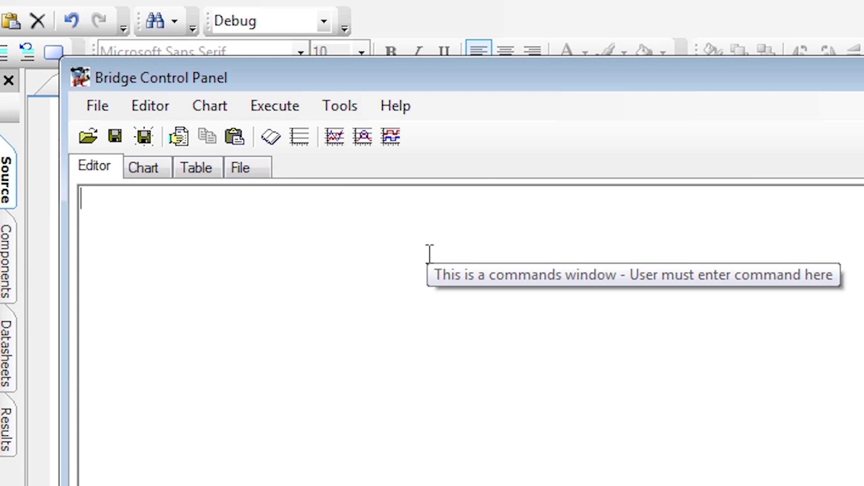
type("w ")
type("08")
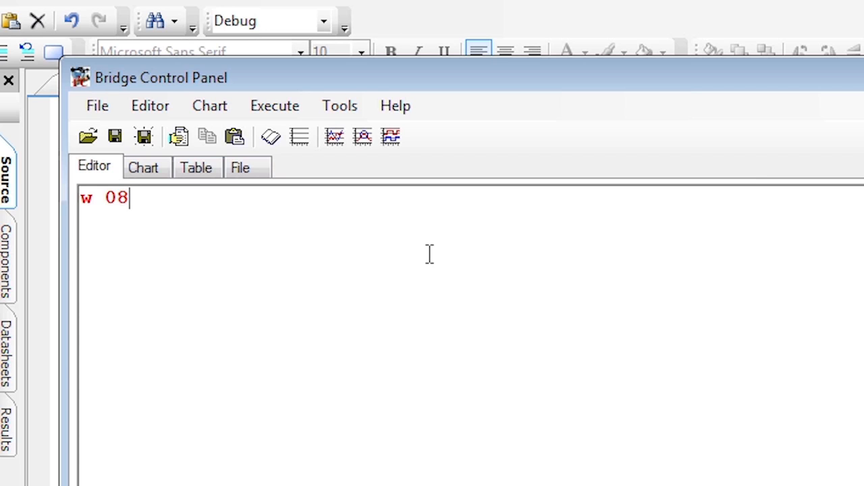
type("00 ")
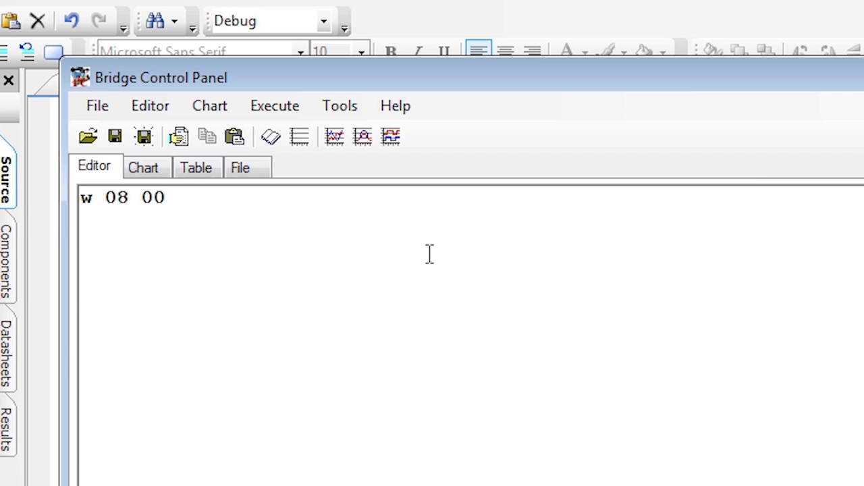
type("F")
type("0")
type(" p")
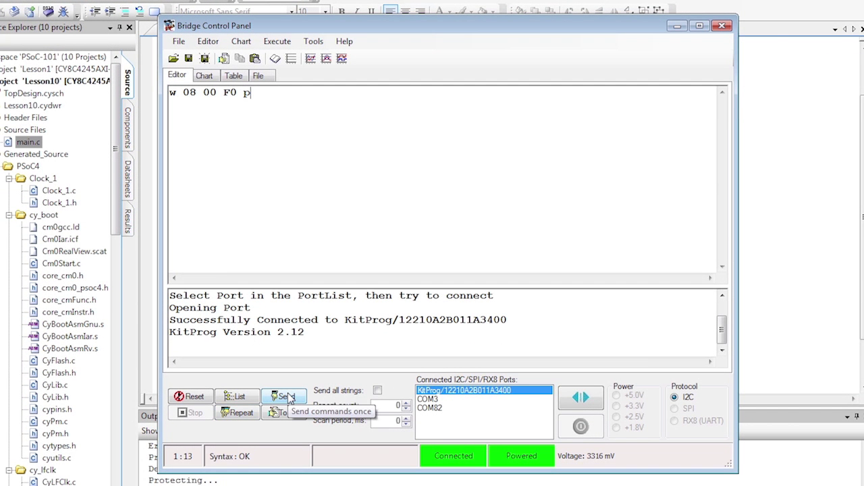
Step: Send the F0 write to slave 08, change the value to 10 and send it
left_click(289, 399)
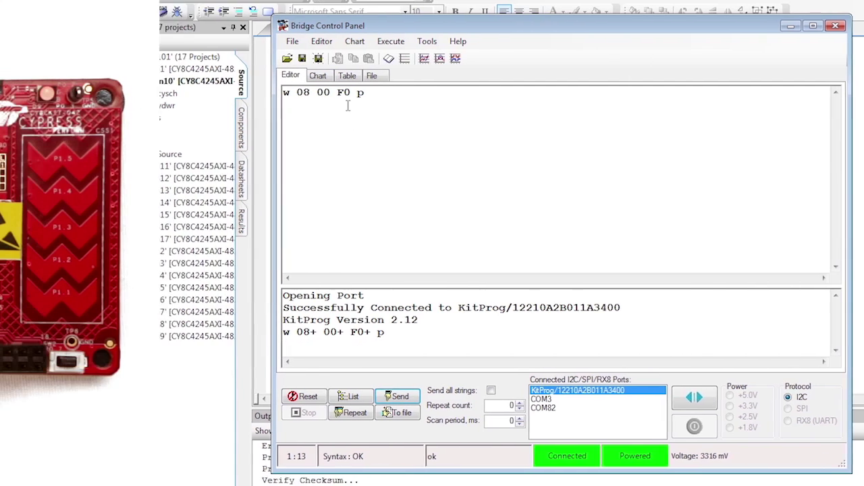
double_click(499, 92)
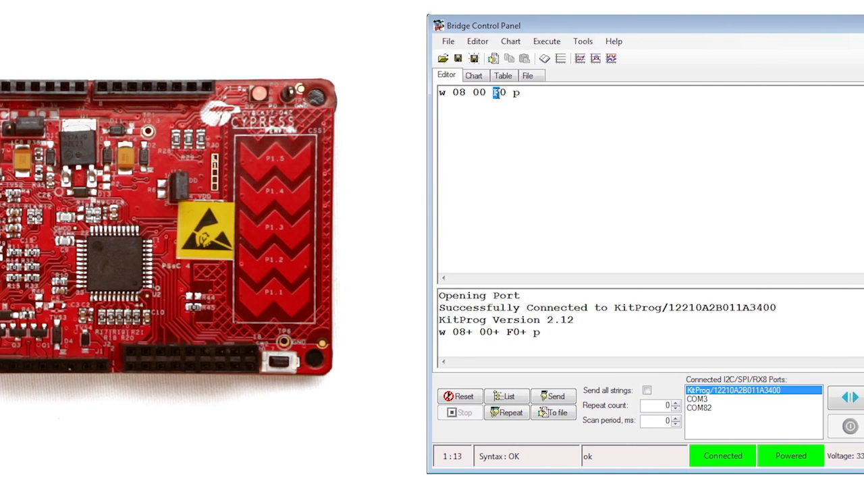
type("10")
left_click(565, 399)
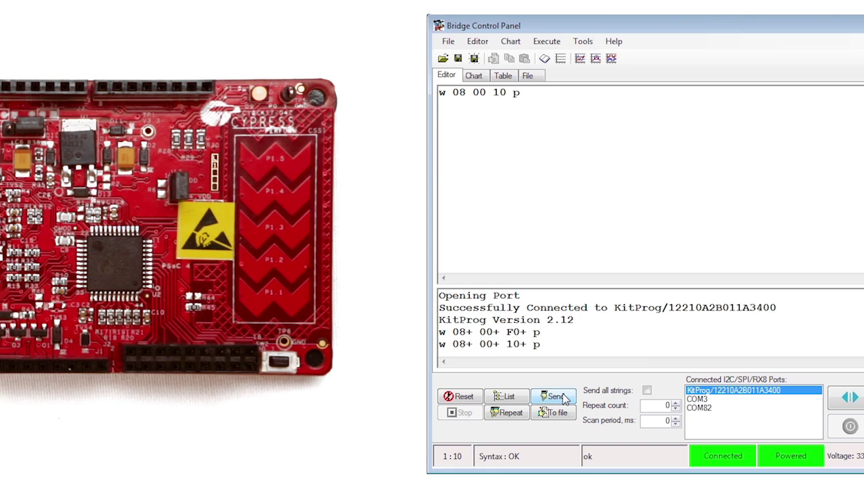
double_click(499, 93)
type("F0")
Step: Send F0 again, then begin editing the value back toward 10
left_click(558, 399)
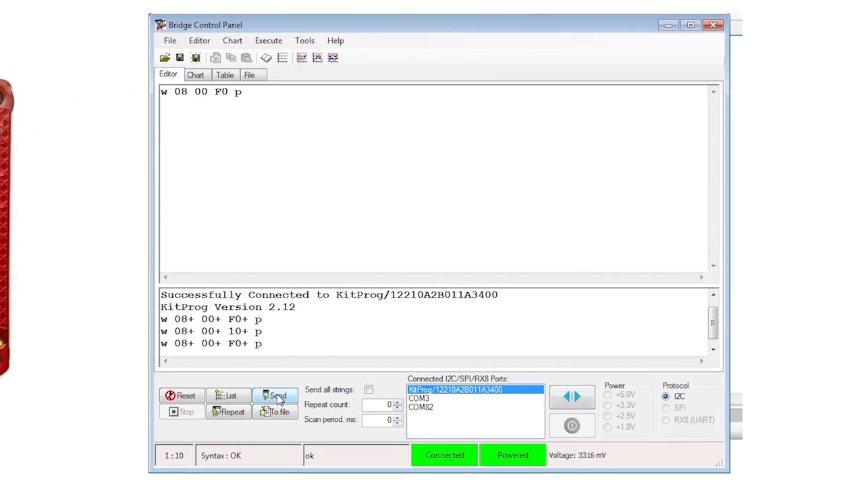
left_click(211, 88)
key("BackSpace")
type("1")
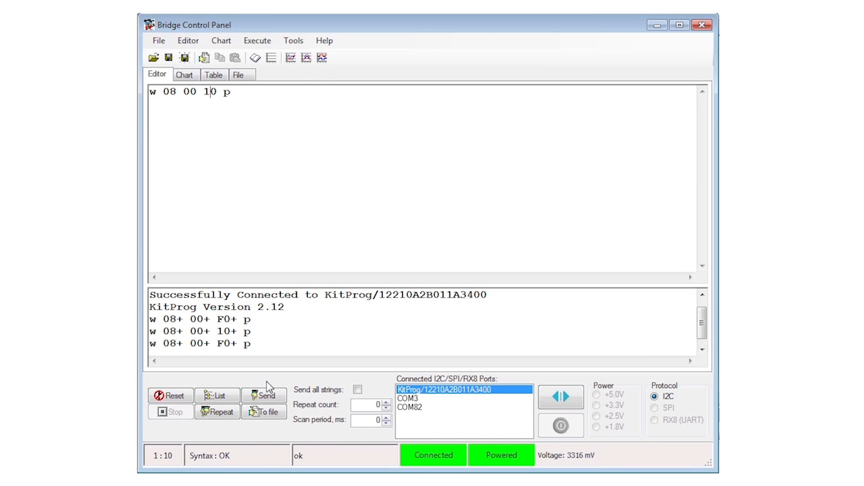
Step: Send the write of value 10 to the slave, then disconnect from the KitProg bridge
left_click(271, 396)
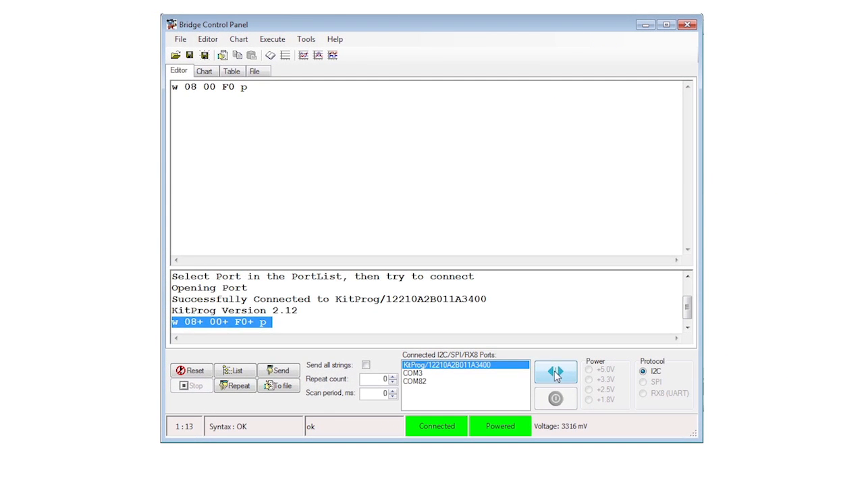
left_click(555, 374)
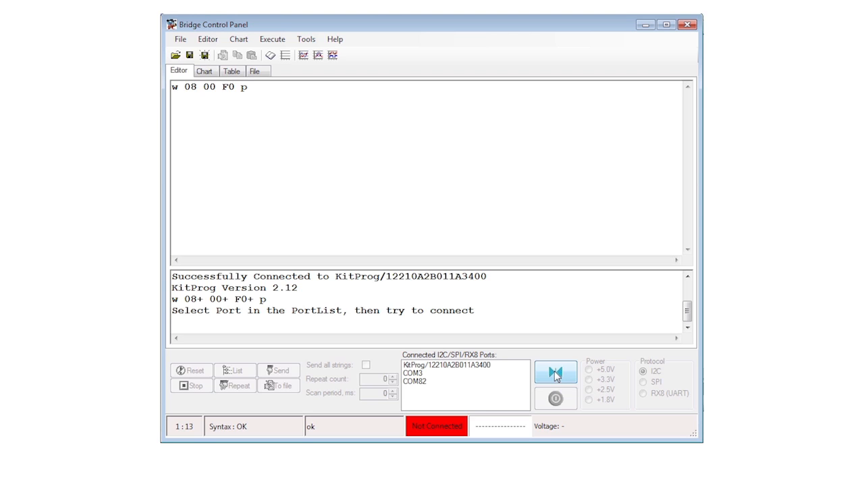
Step: Acquire the KitProg port and select the PSoC 4200 CY8C4245AX device as debug target
double_click(428, 365)
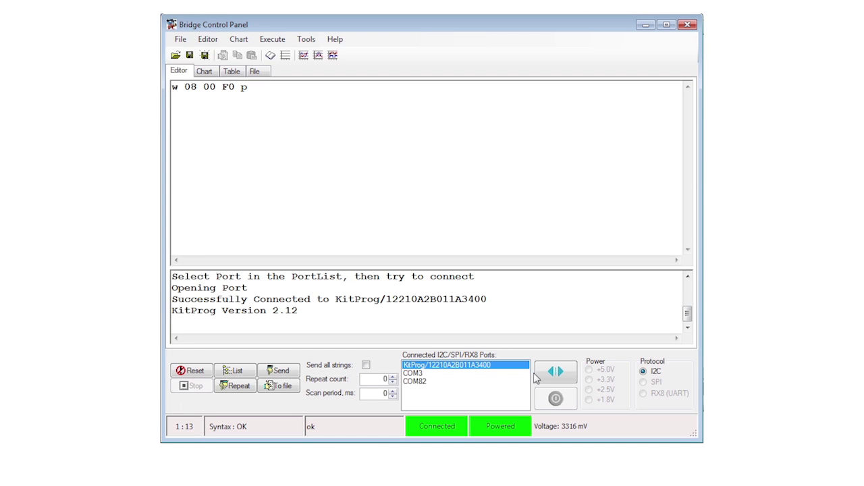
left_click(555, 372)
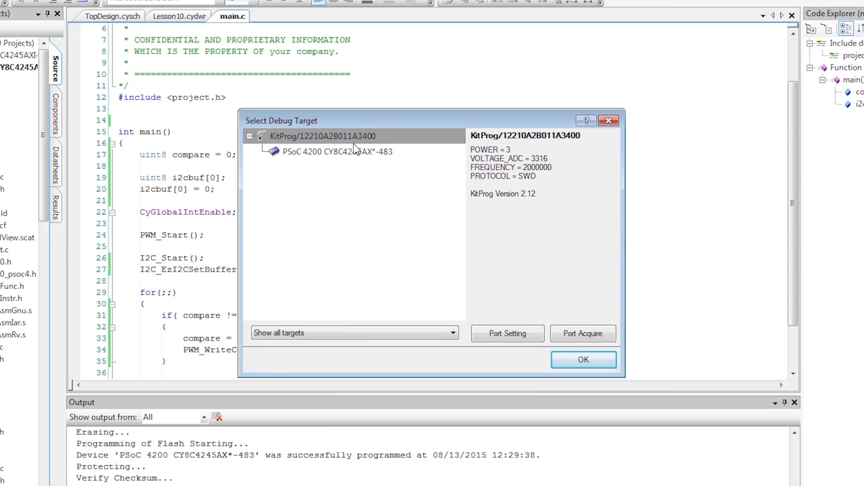
left_click(355, 152)
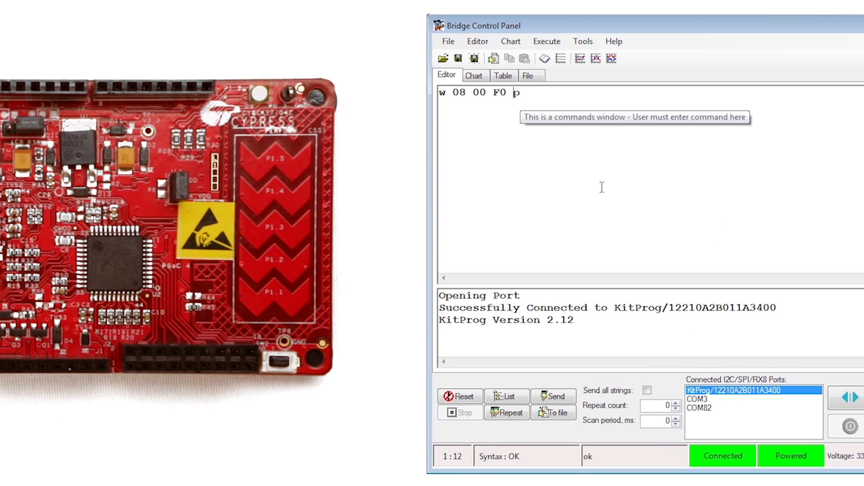
type("F0")
Step: Send the command 'w 08 00 F0 F0 p' writing two F0 bytes to slave 08
left_click(558, 397)
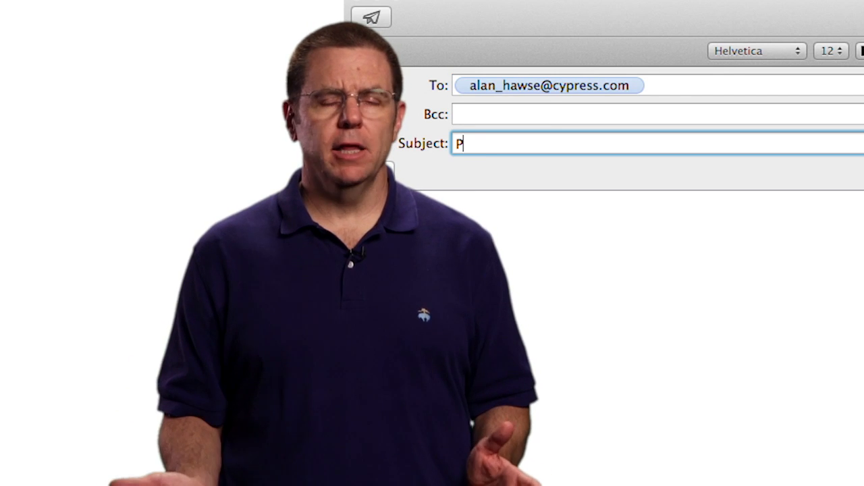
type("SoC question")
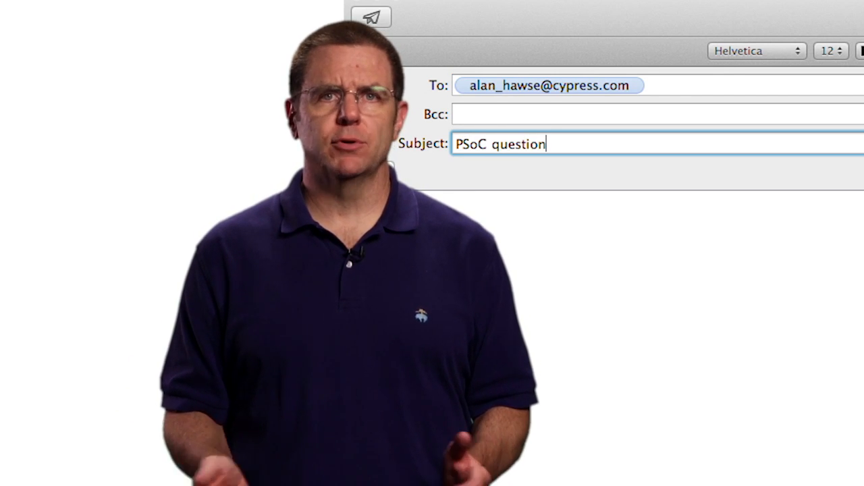